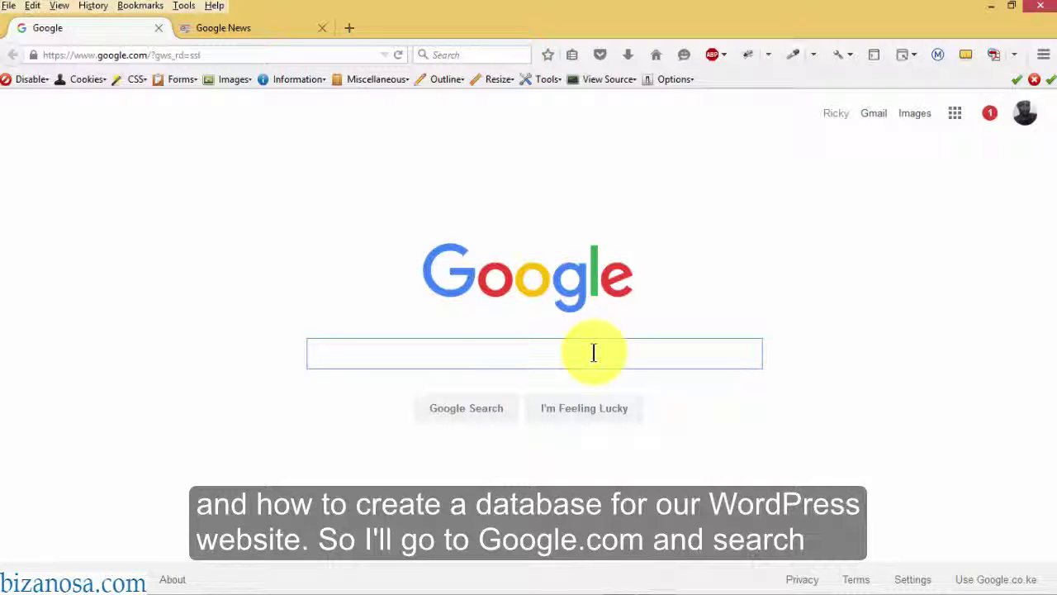
Search Google for xampp and open the Apache Friends download page from the results.
{"action": "type", "text": "xam"}
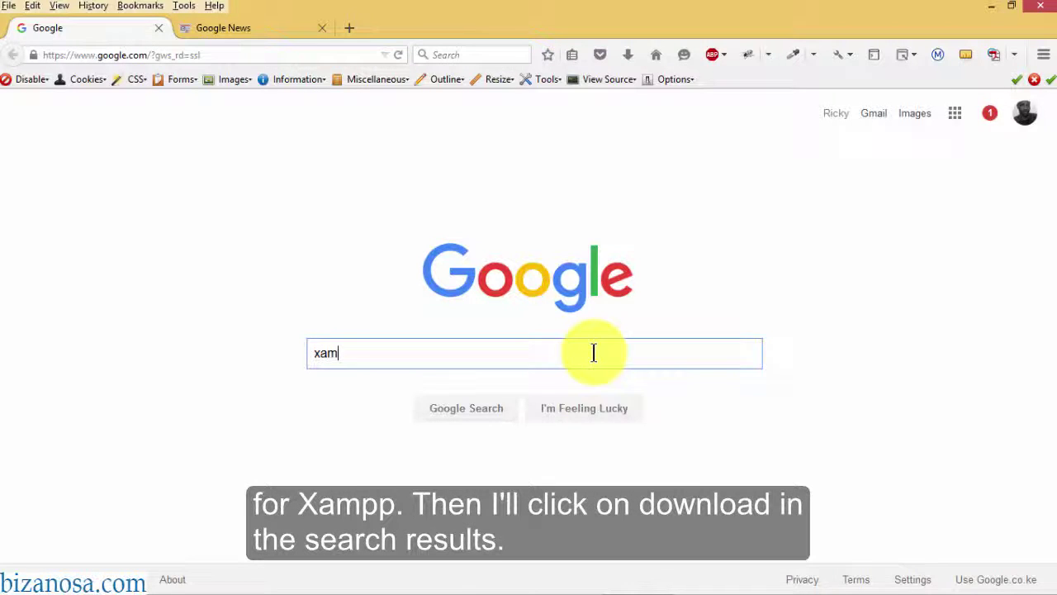
{"action": "type", "text": "pp"}
{"action": "key", "text": "Return"}
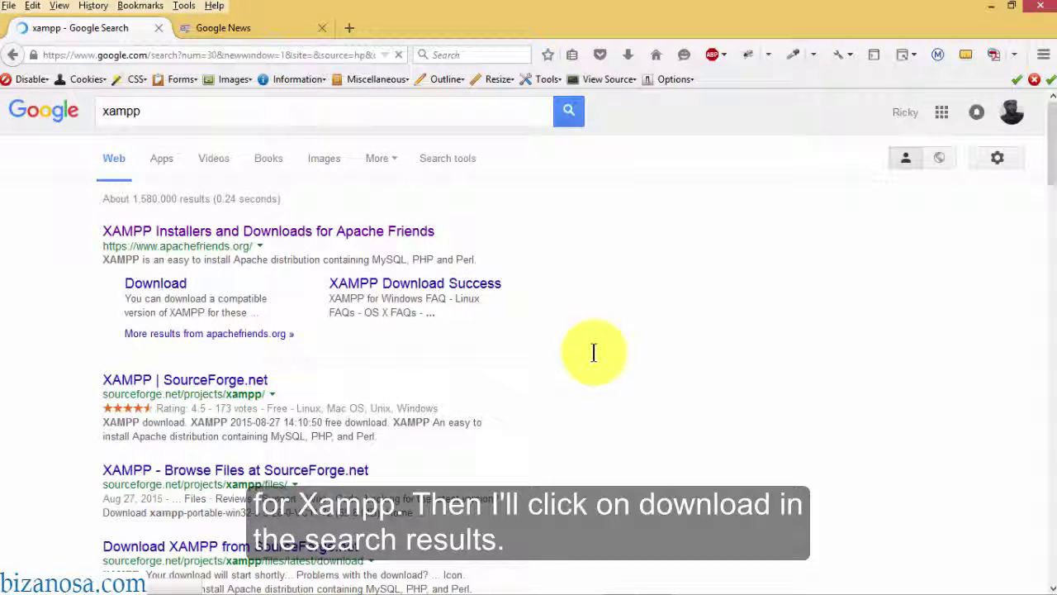
{"action": "left_click", "coordinate": [152, 285]}
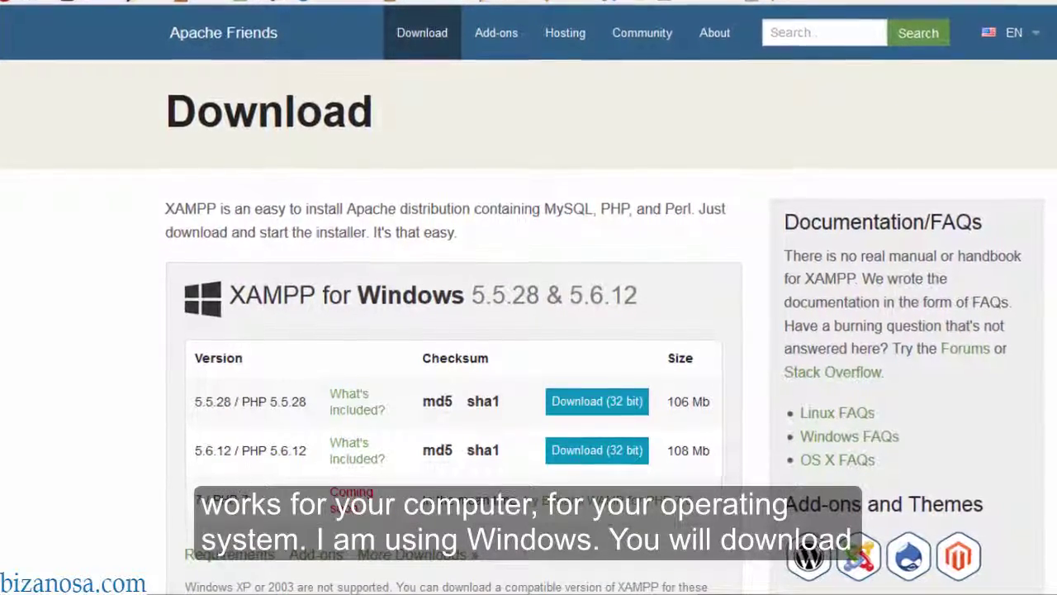
Review the XAMPP builds for Windows, Linux and OS X and start downloading the Windows 5.5.28 installer.
{"action": "scroll", "coordinate": [528, 298], "scroll_direction": "down", "scroll_amount": 5}
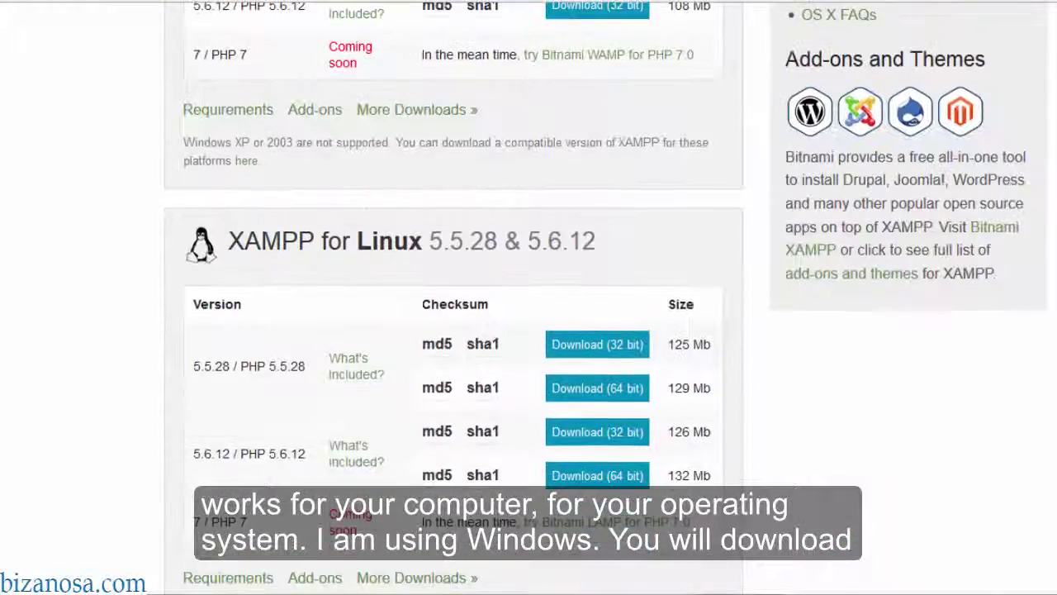
{"action": "scroll", "coordinate": [529, 297], "scroll_direction": "down", "scroll_amount": 4}
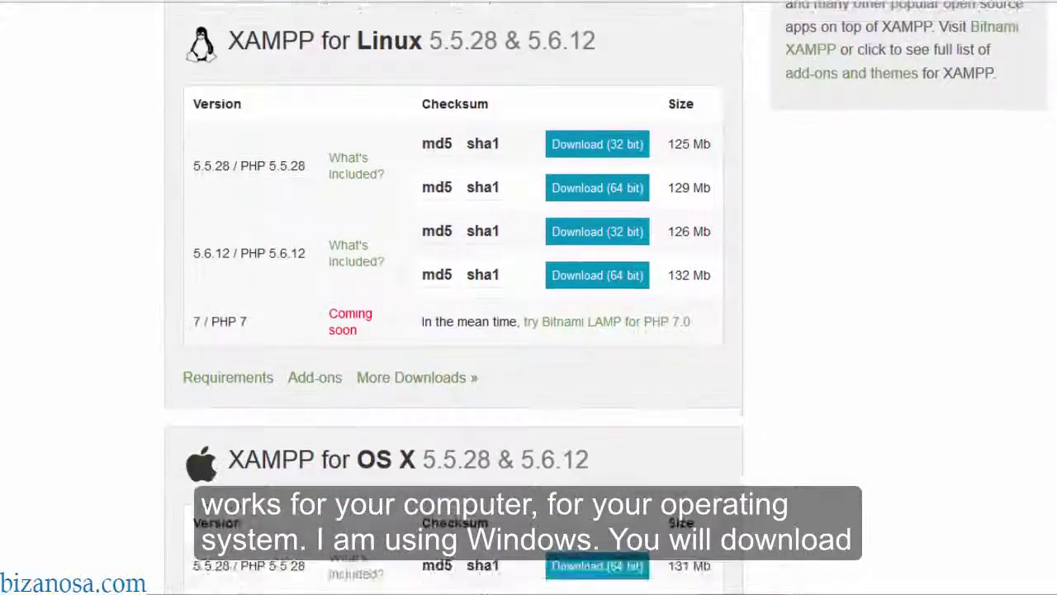
{"action": "scroll", "coordinate": [529, 297], "scroll_direction": "down", "scroll_amount": 3}
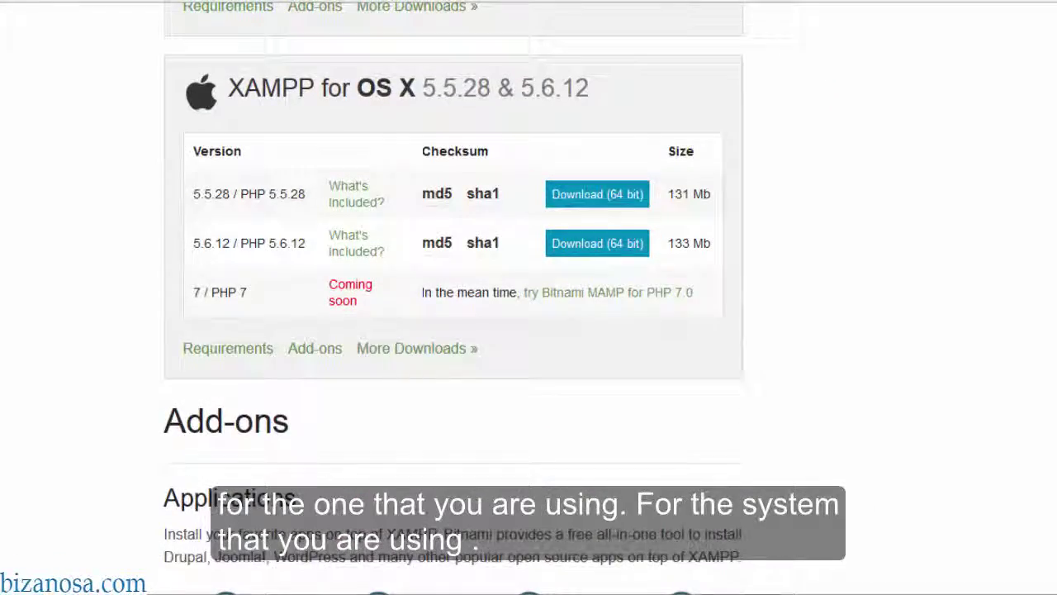
{"action": "scroll", "coordinate": [529, 297], "scroll_direction": "up", "scroll_amount": 5}
{"action": "scroll", "coordinate": [529, 298], "scroll_direction": "up", "scroll_amount": 7}
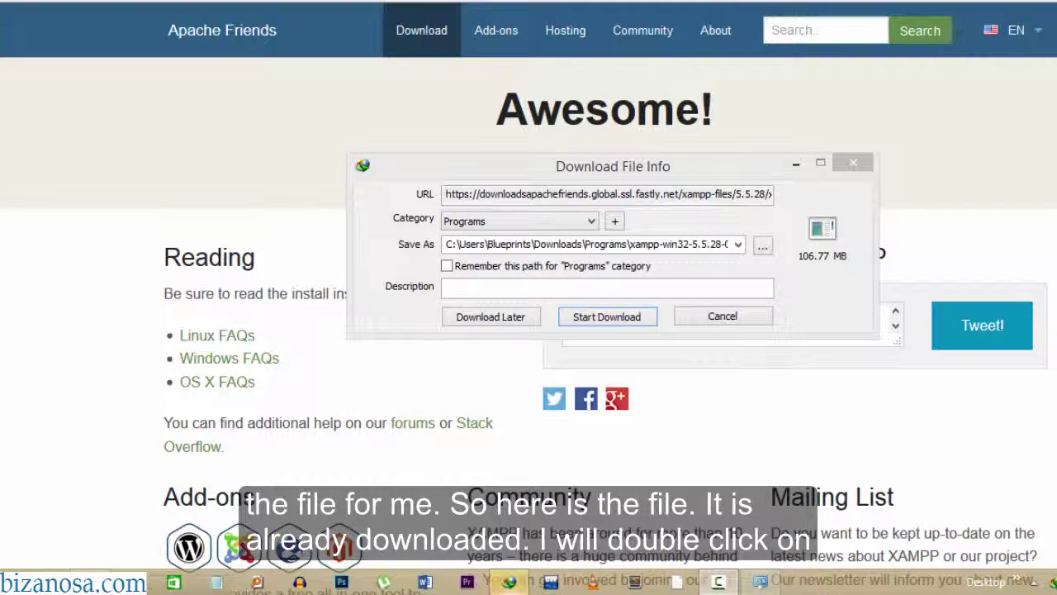
{"action": "key", "text": "Return"}
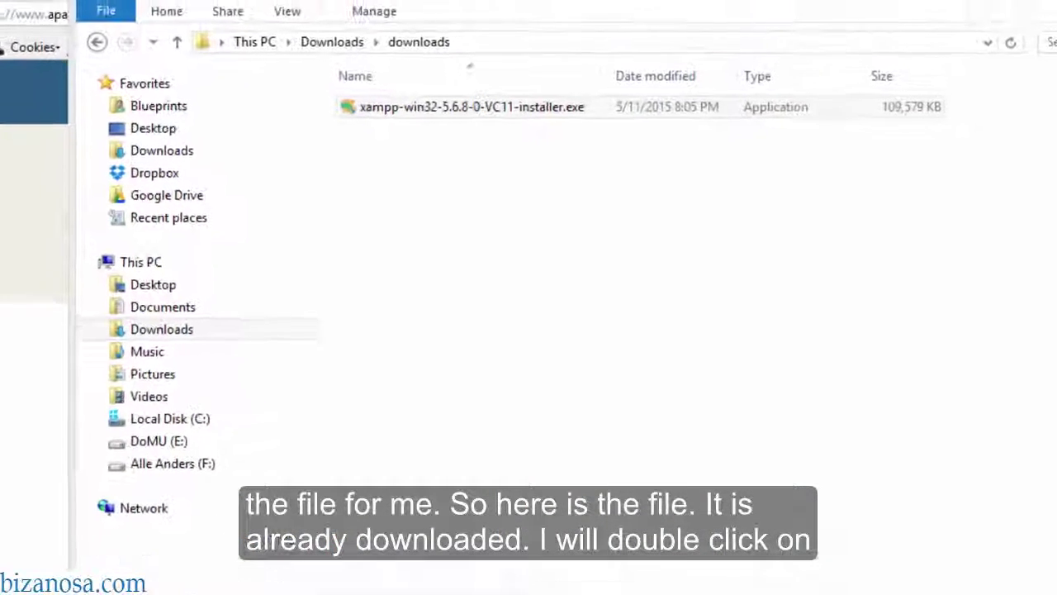
Run xampp-win32-5.6.8-0-VC11-installer.exe from the downloads folder and accept the User Account Control warning.
{"action": "left_click", "coordinate": [464, 256]}
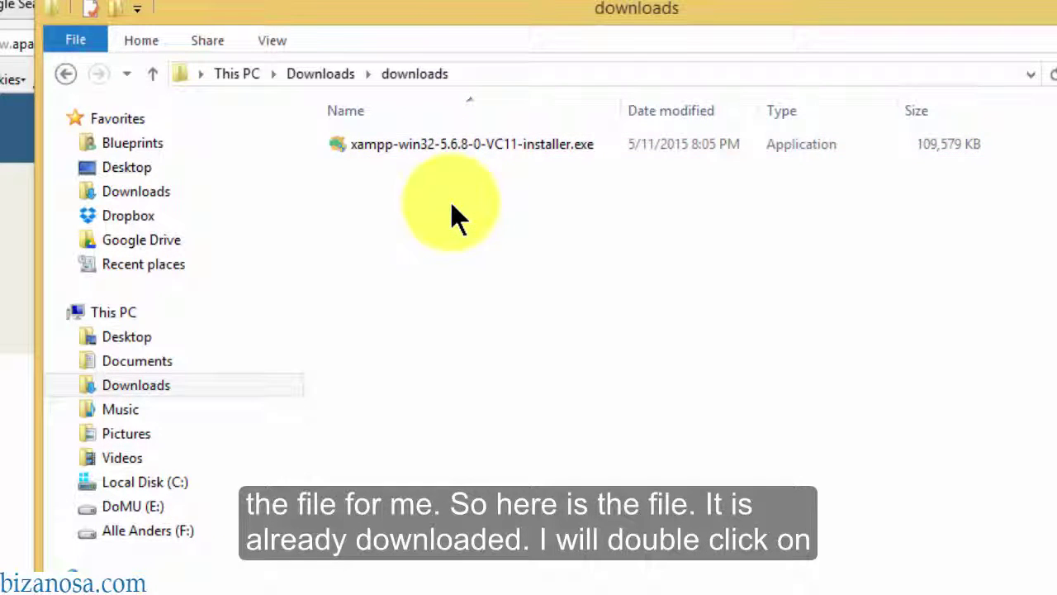
{"action": "left_click", "coordinate": [442, 147]}
{"action": "double_click", "coordinate": [441, 144]}
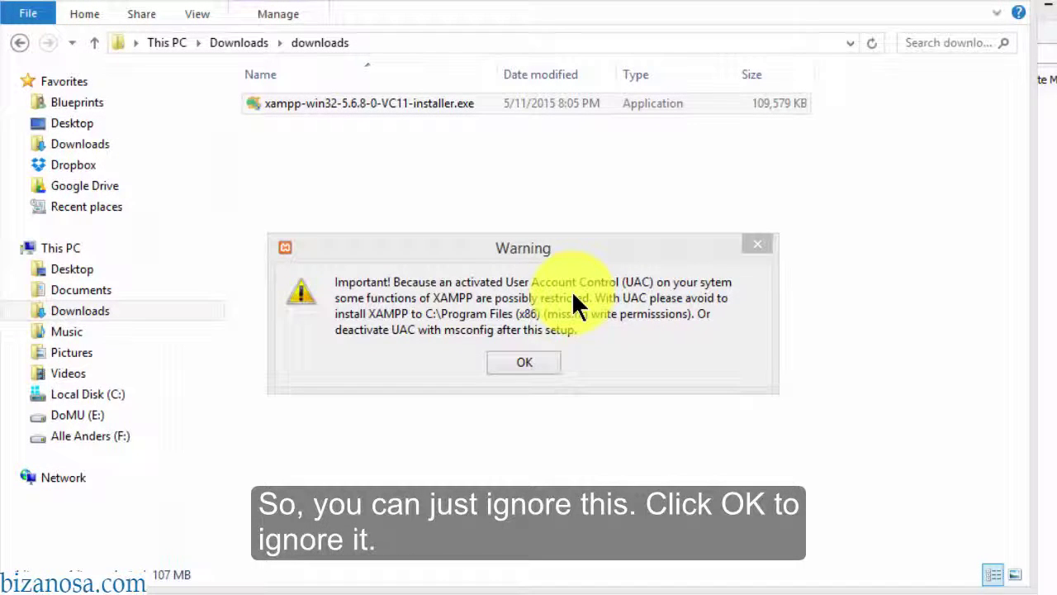
{"action": "key", "text": "Return"}
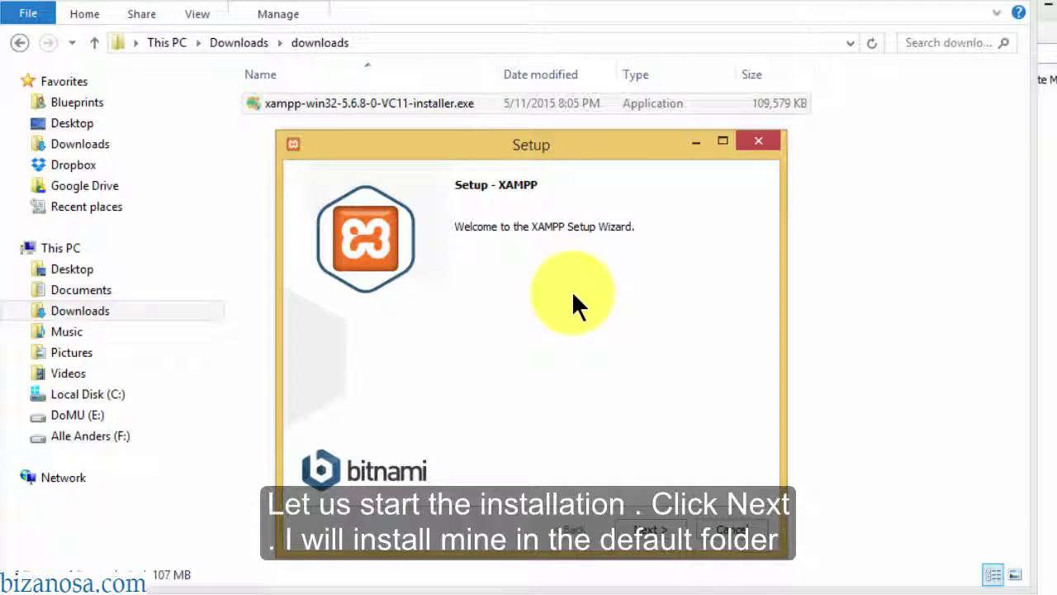
Install XAMPP with all default components into C:\xampp and finish the setup with the Control Panel start option enabled.
{"action": "key", "text": "Return"}
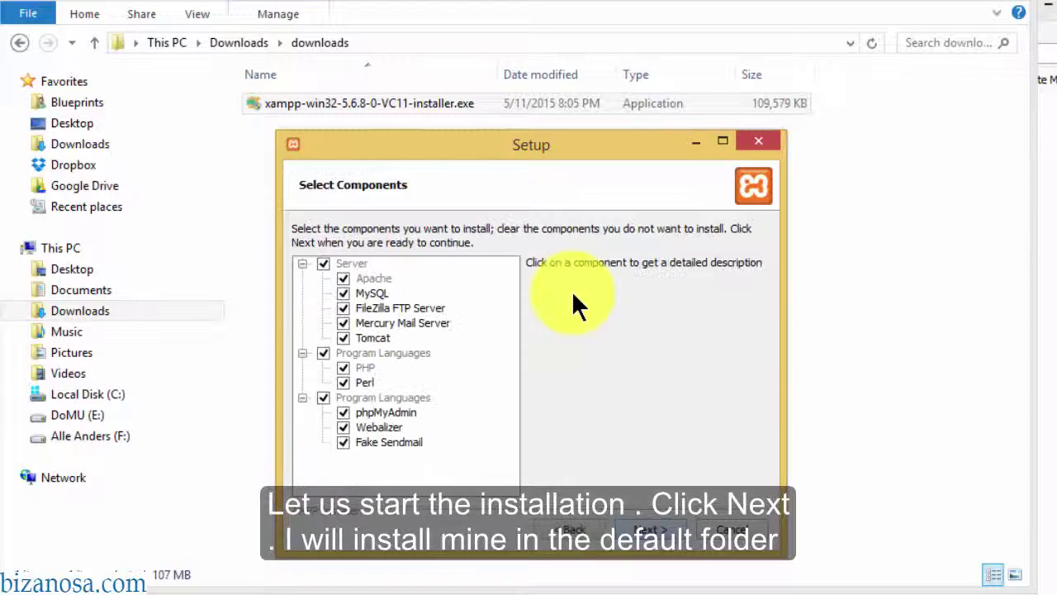
{"action": "key", "text": "Return"}
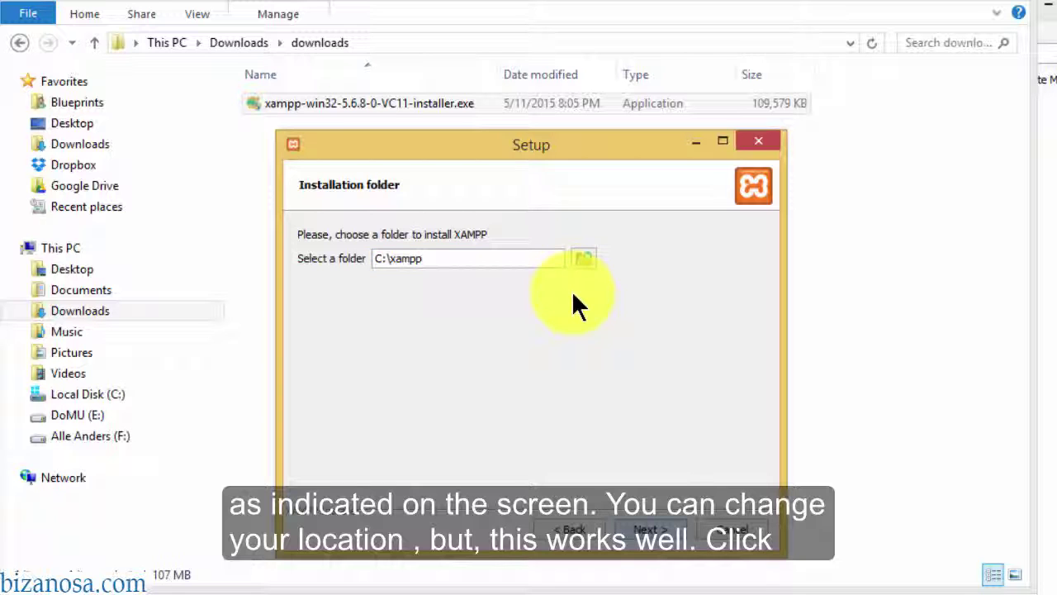
{"action": "key", "text": "Return"}
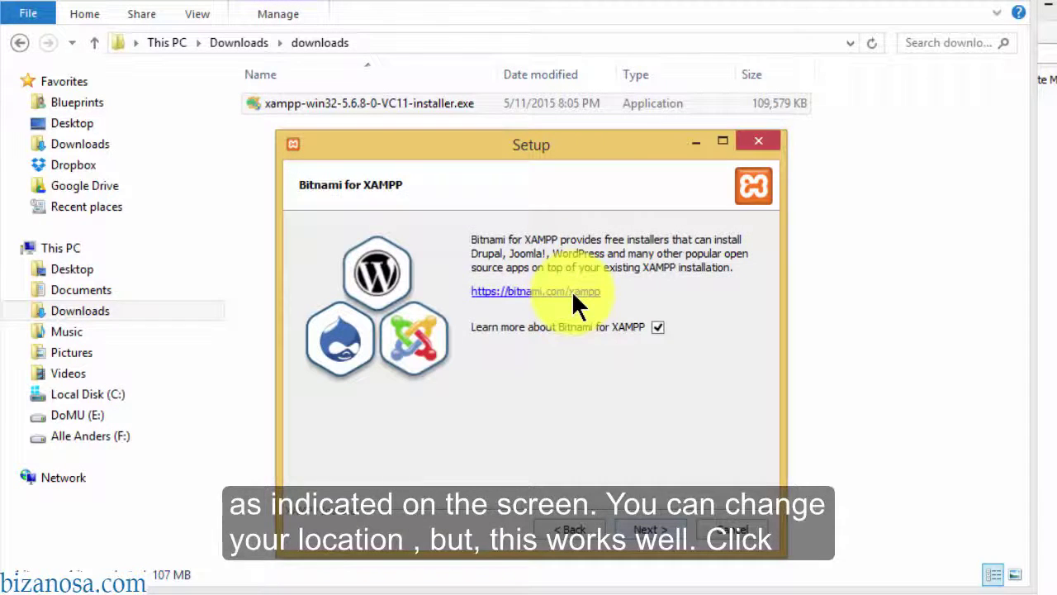
{"action": "key", "text": "Return"}
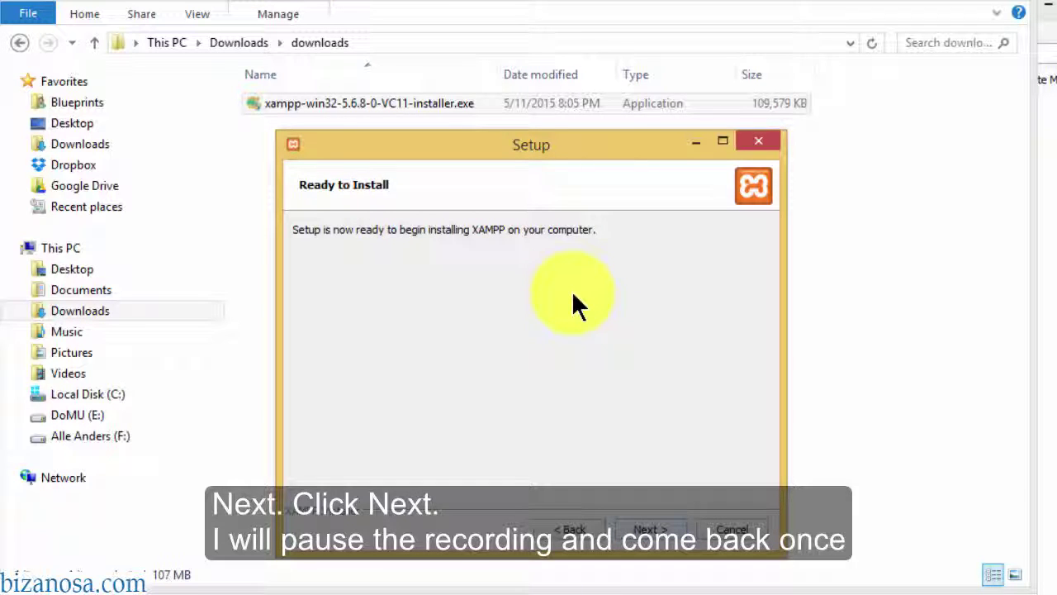
{"action": "key", "text": "Return"}
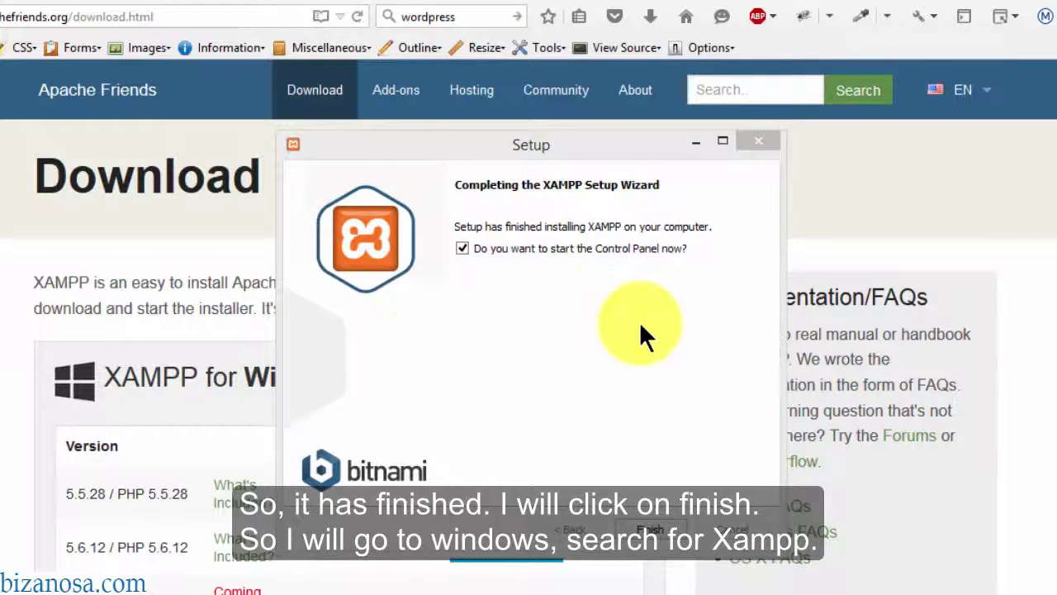
{"action": "left_click", "coordinate": [653, 535]}
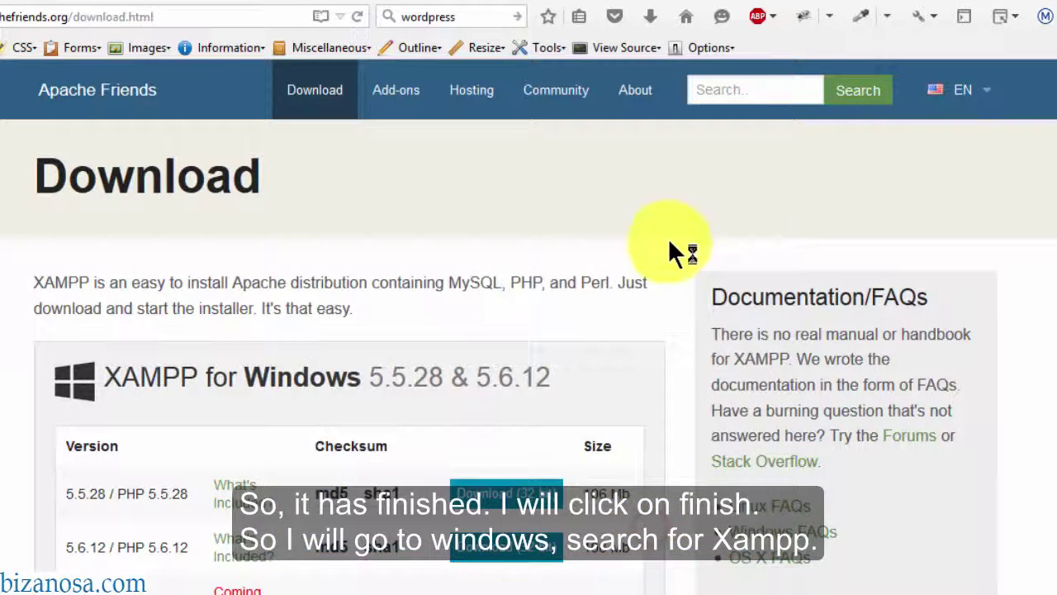
Find and launch the XAMPP Control Panel through Windows search, and move its window fully into view.
{"action": "key", "text": "super"}
{"action": "type", "text": "xampp Control Panel"}
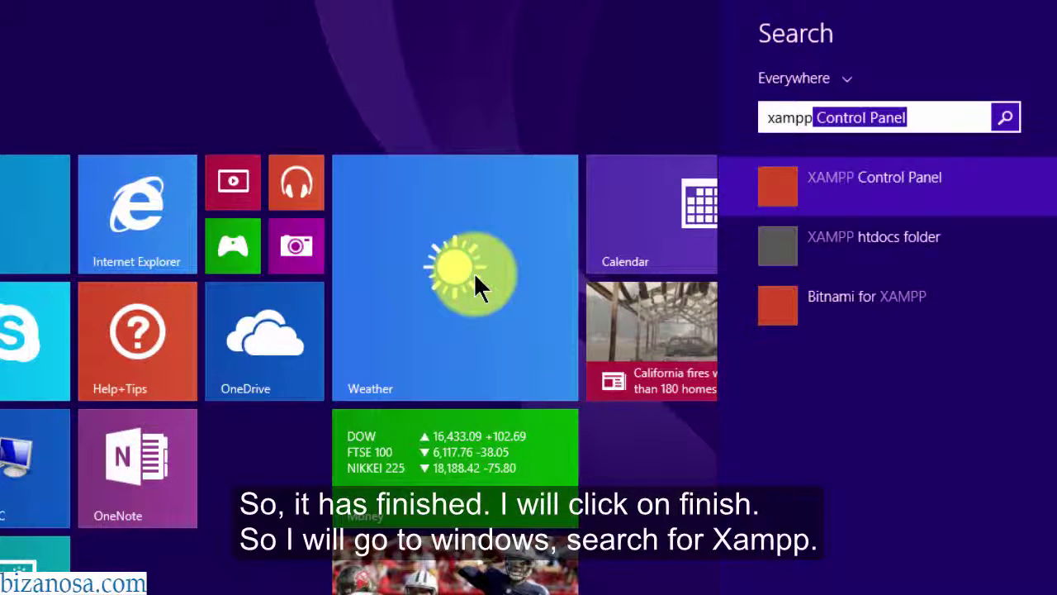
{"action": "left_click", "coordinate": [861, 184]}
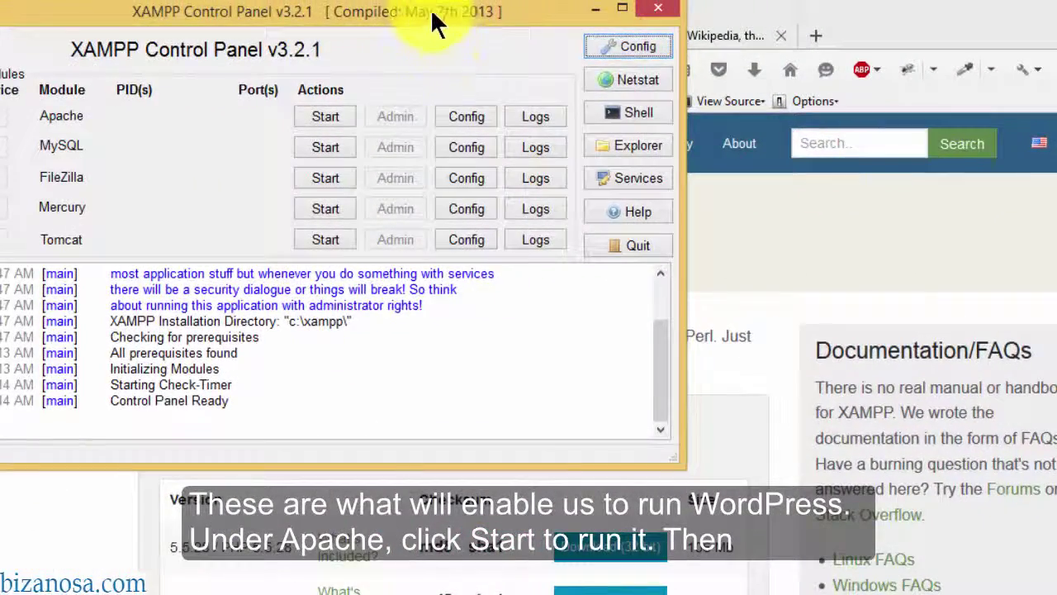
{"action": "left_click_drag", "start_coordinate": [432, 12], "coordinate": [648, 81]}
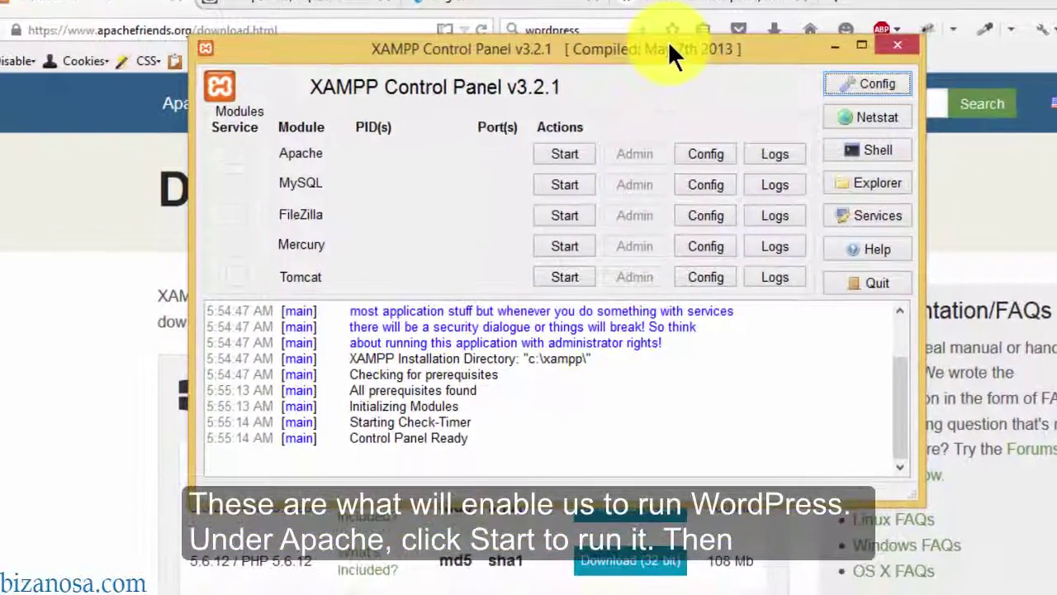
{"action": "left_click_drag", "start_coordinate": [653, 89], "coordinate": [588, 126]}
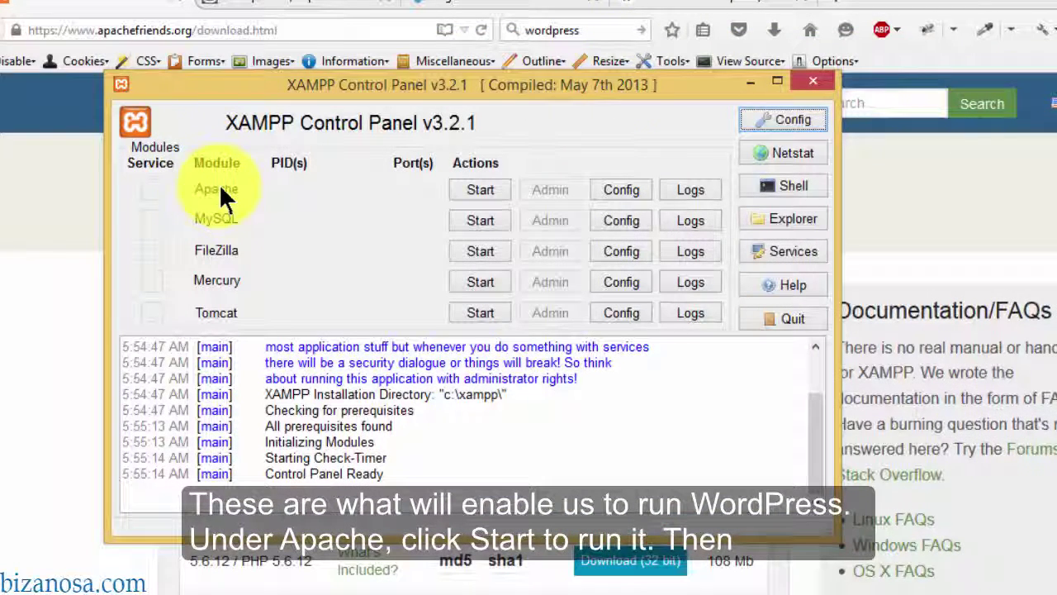
Start the Apache and MySQL modules in the XAMPP Control Panel and minimize it.
{"action": "left_click", "coordinate": [475, 189]}
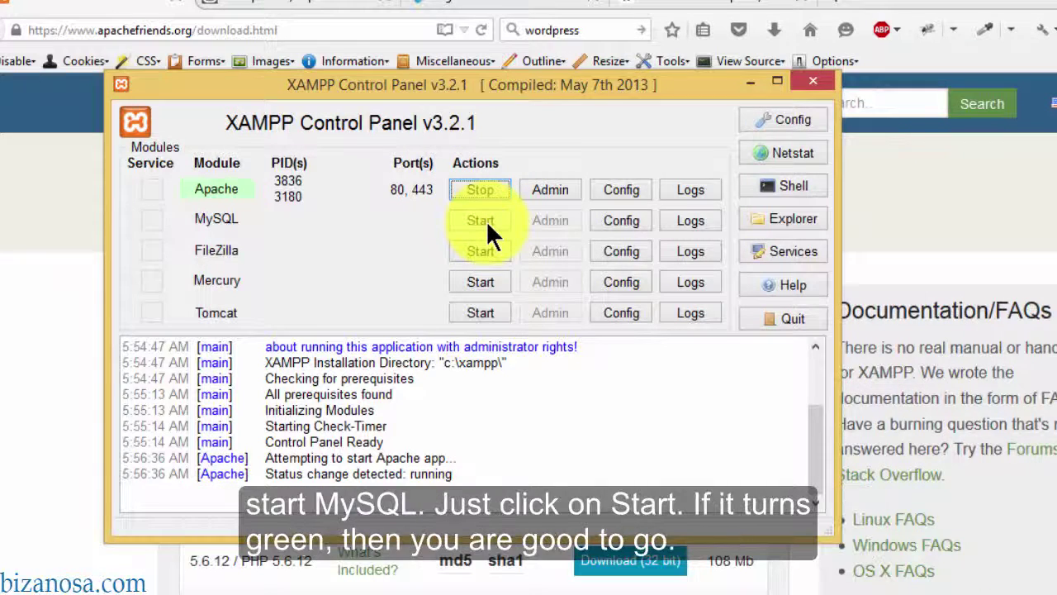
{"action": "left_click", "coordinate": [486, 221]}
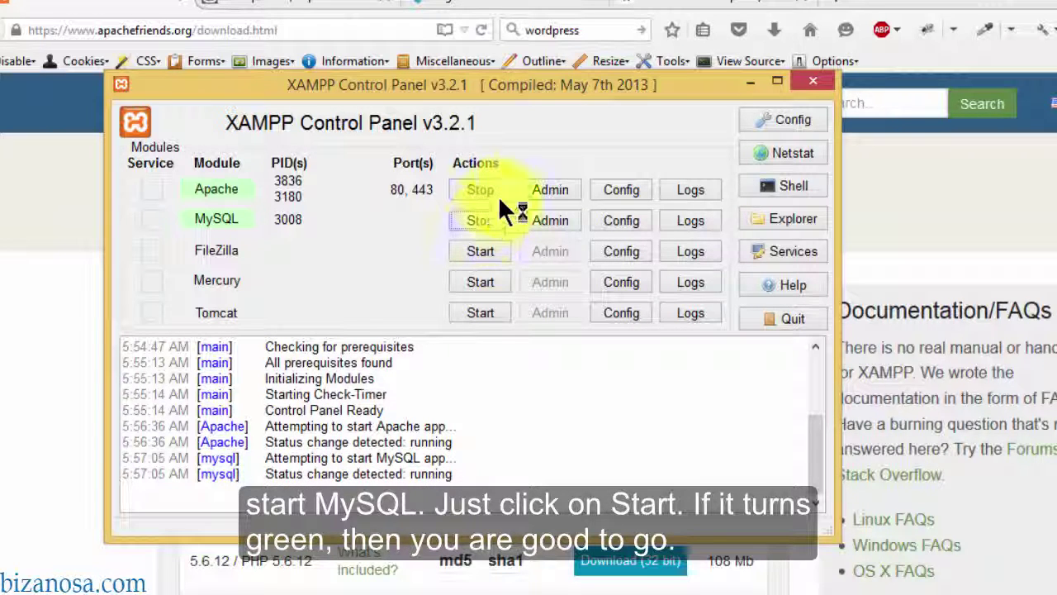
{"action": "left_click", "coordinate": [752, 83]}
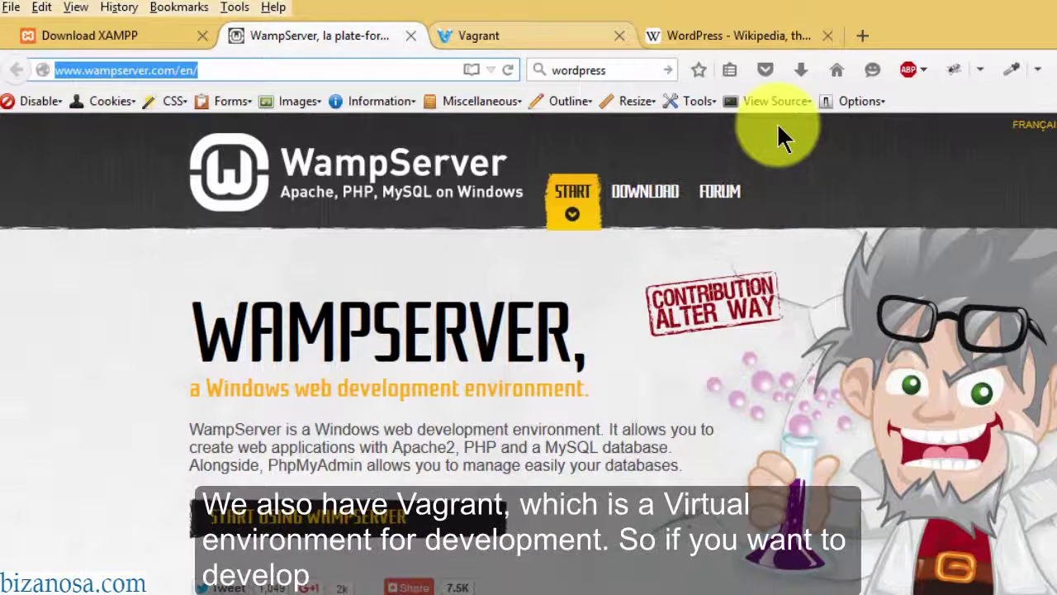
View the open Vagrant page, the XAMPP download page and the Wikipedia article on WordPress.
{"action": "key", "text": "ctrl+Tab"}
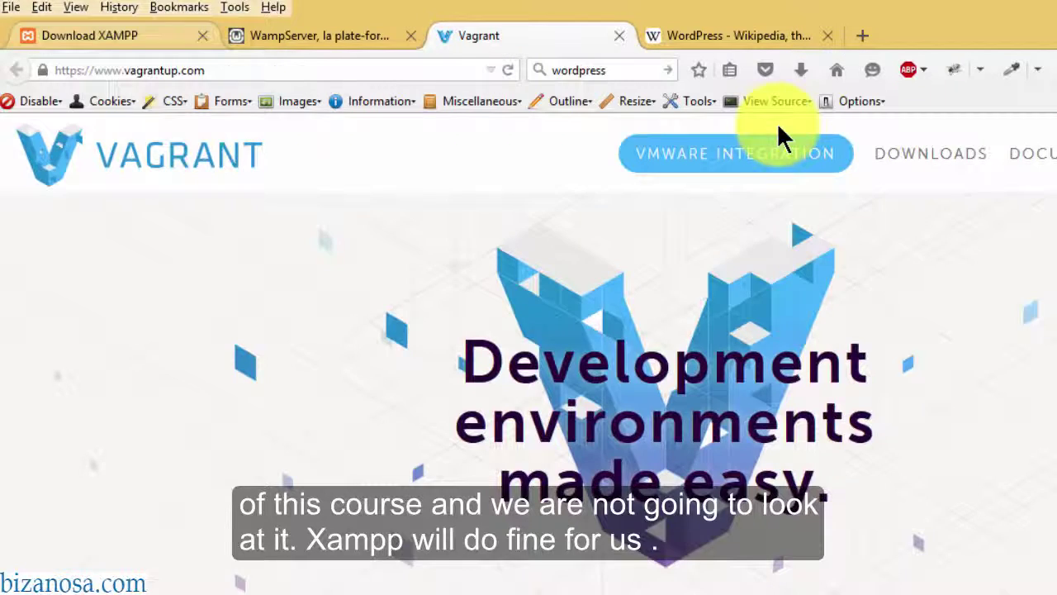
{"action": "key", "text": "ctrl+1"}
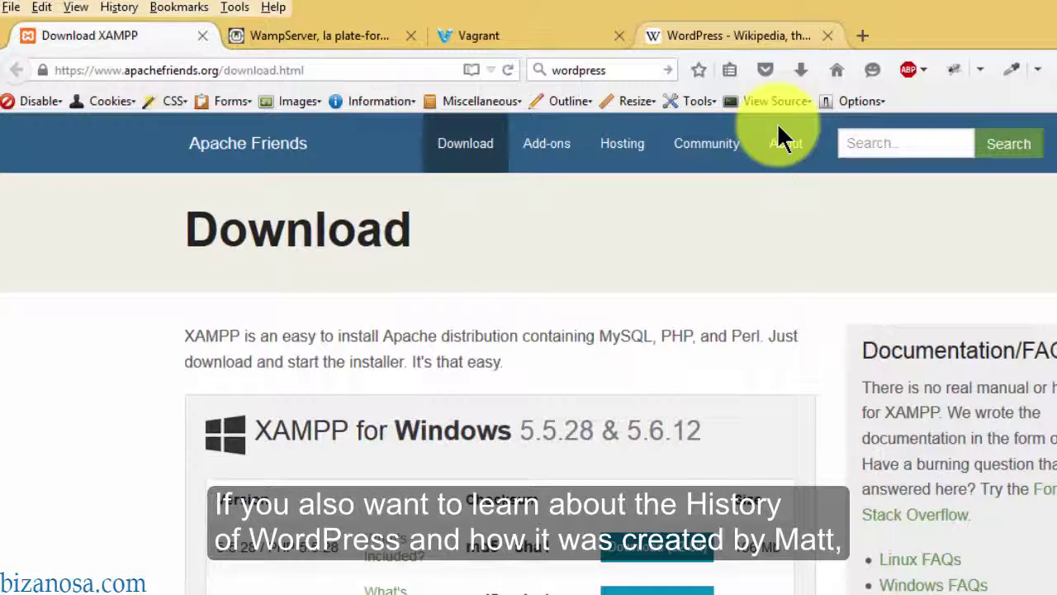
{"action": "key", "text": "ctrl+4"}
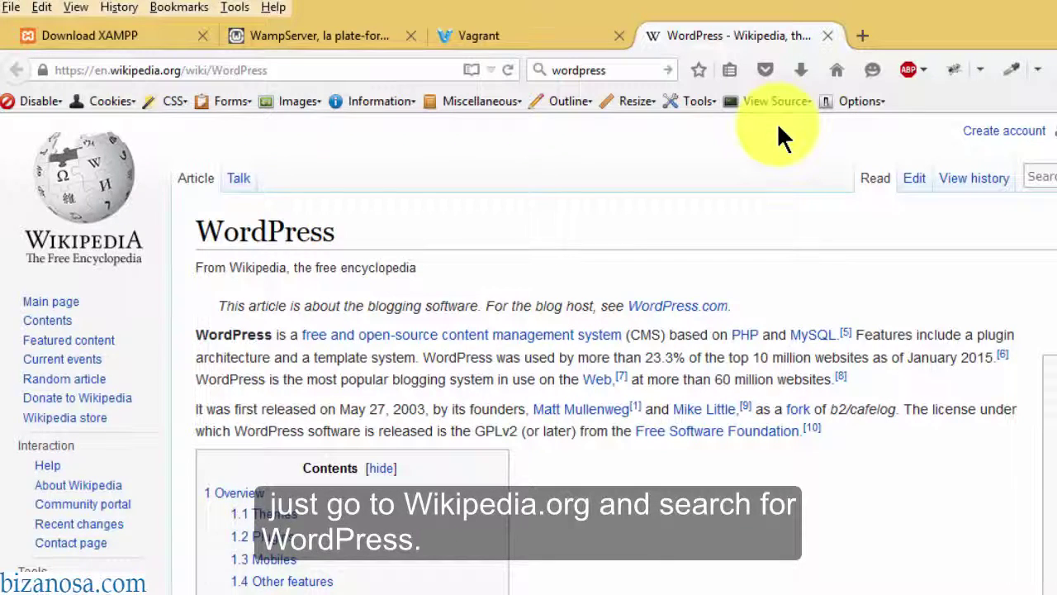
Load localhost/ in a new browser tab.
{"action": "key", "text": "ctrl+t"}
{"action": "type", "text": "localhost/"}
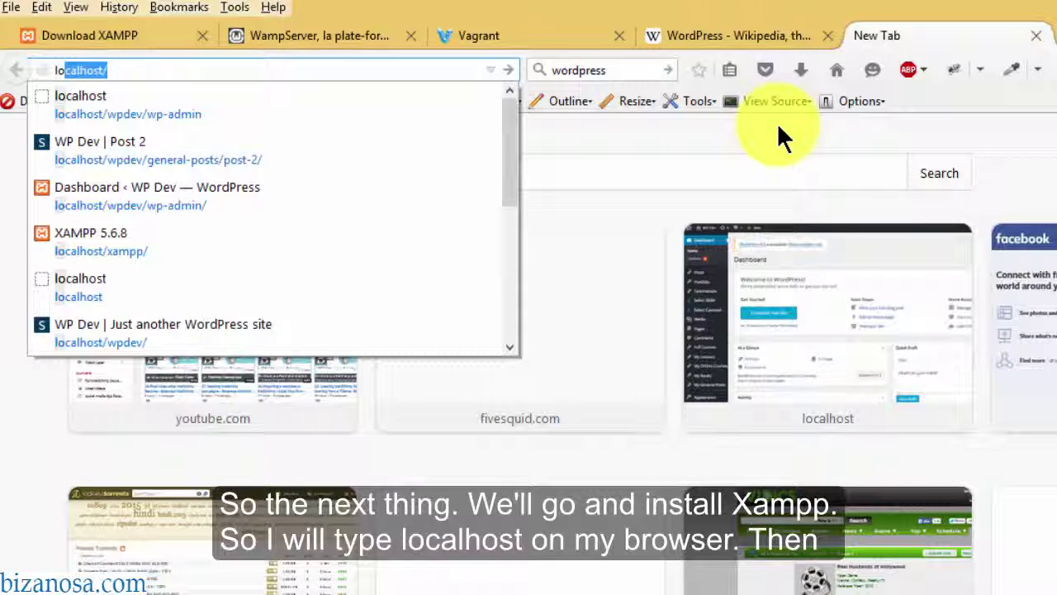
{"action": "key", "text": "Right"}
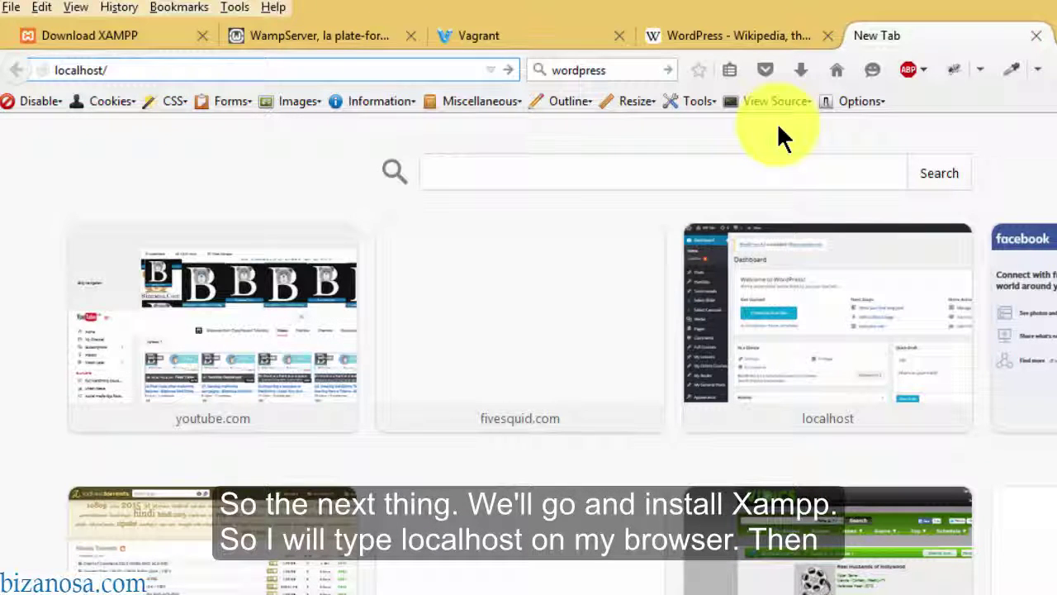
{"action": "key", "text": "Return"}
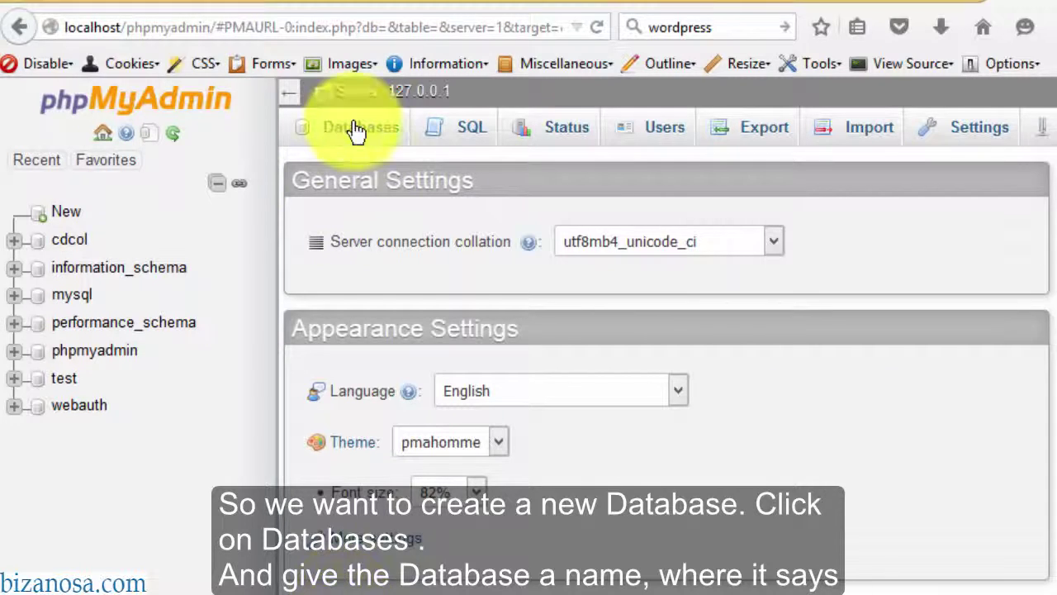
Create a database named wordpress in phpMyAdmin, leaving the collation unselected.
{"action": "left_click", "coordinate": [347, 135]}
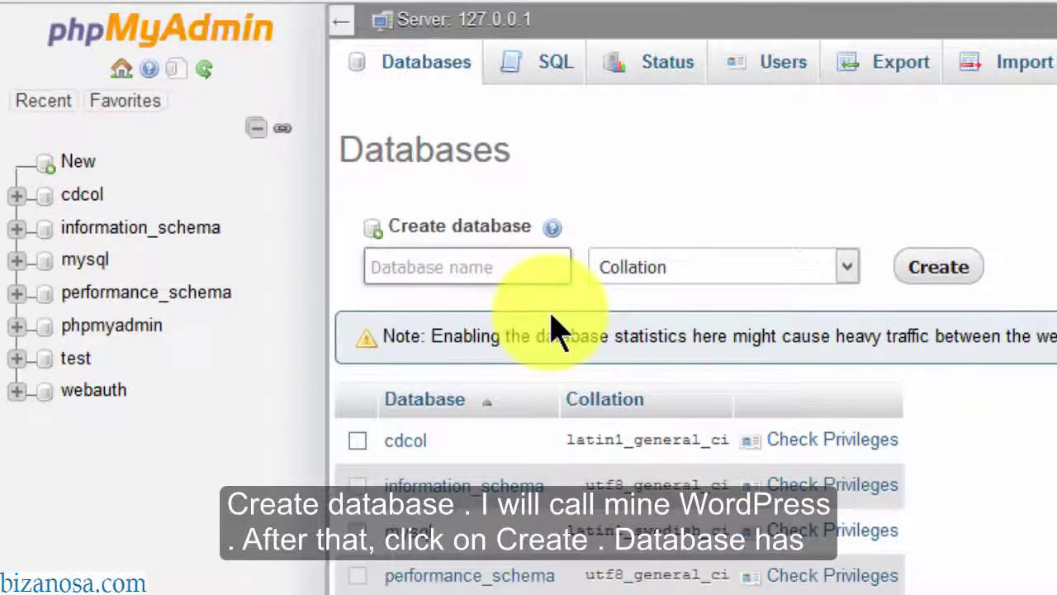
{"action": "type", "text": "wordp"}
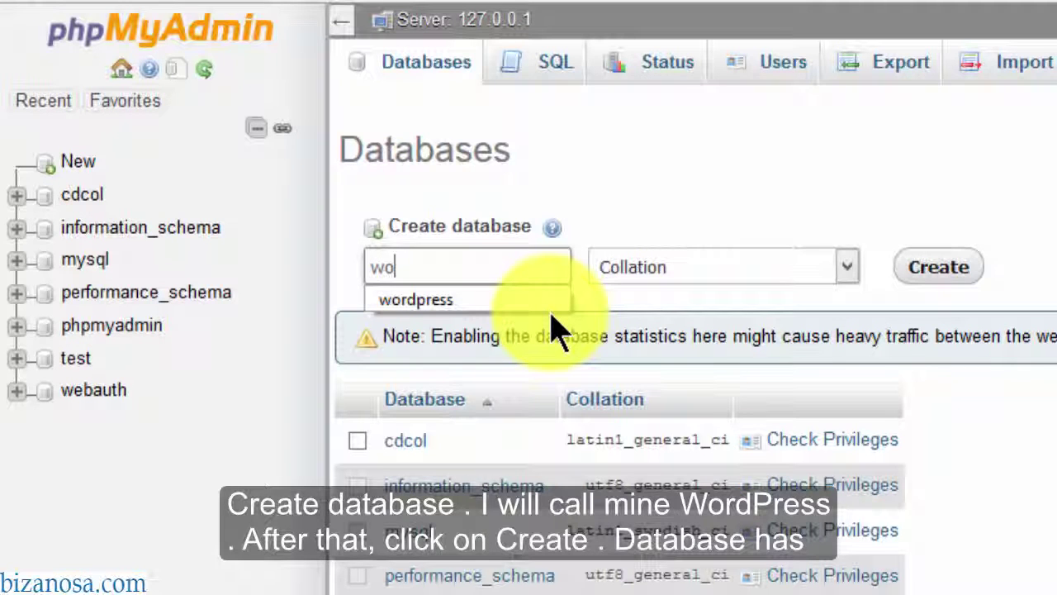
{"action": "type", "text": "ress"}
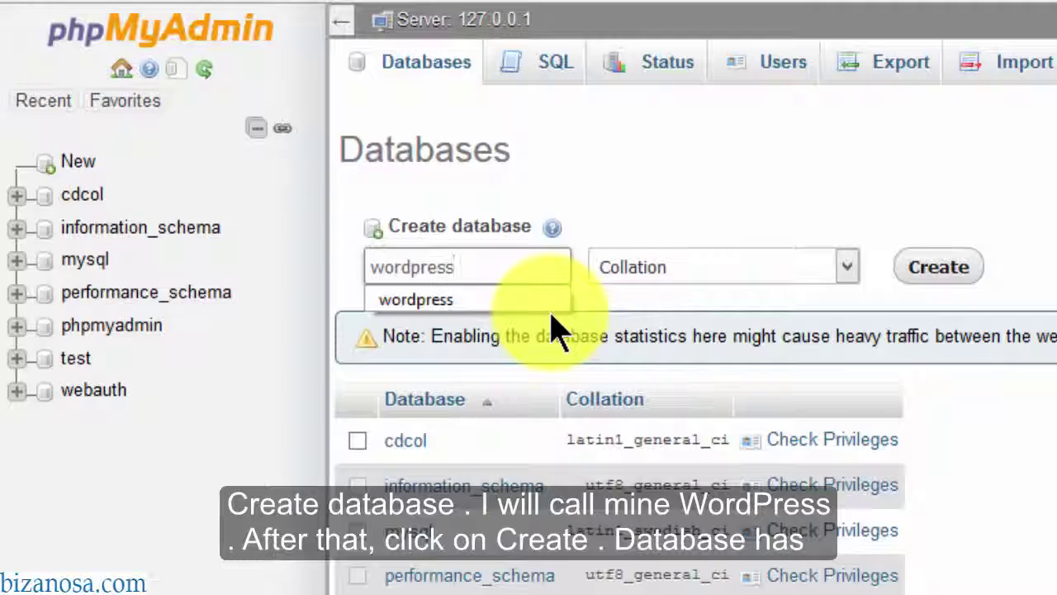
{"action": "key", "text": "Return"}
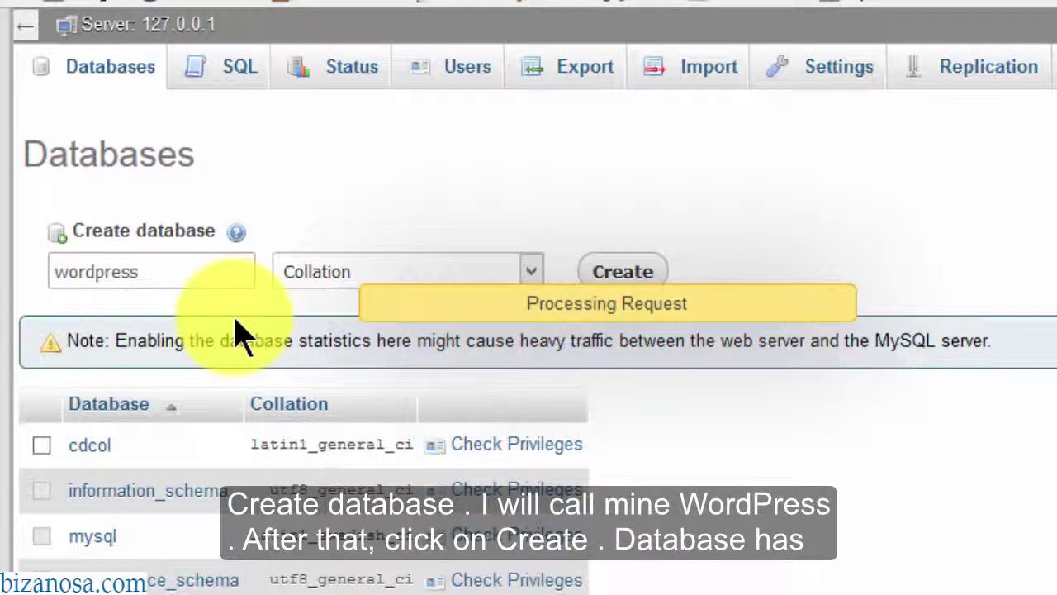